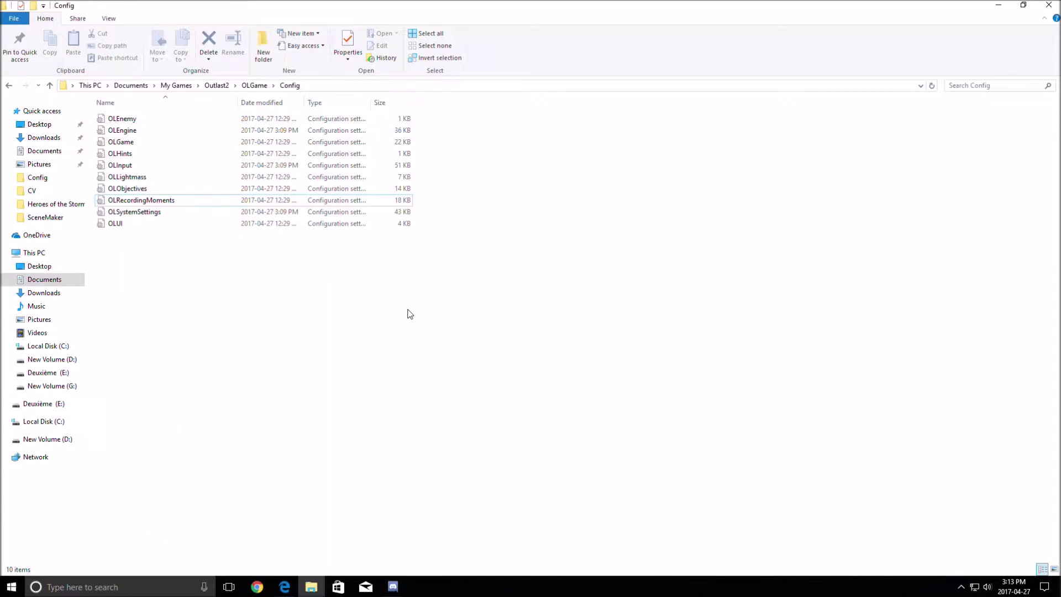
Step: Open the OLSystemSettings configuration file from the Config folder for editing
left_click(142, 214)
left_click(161, 298)
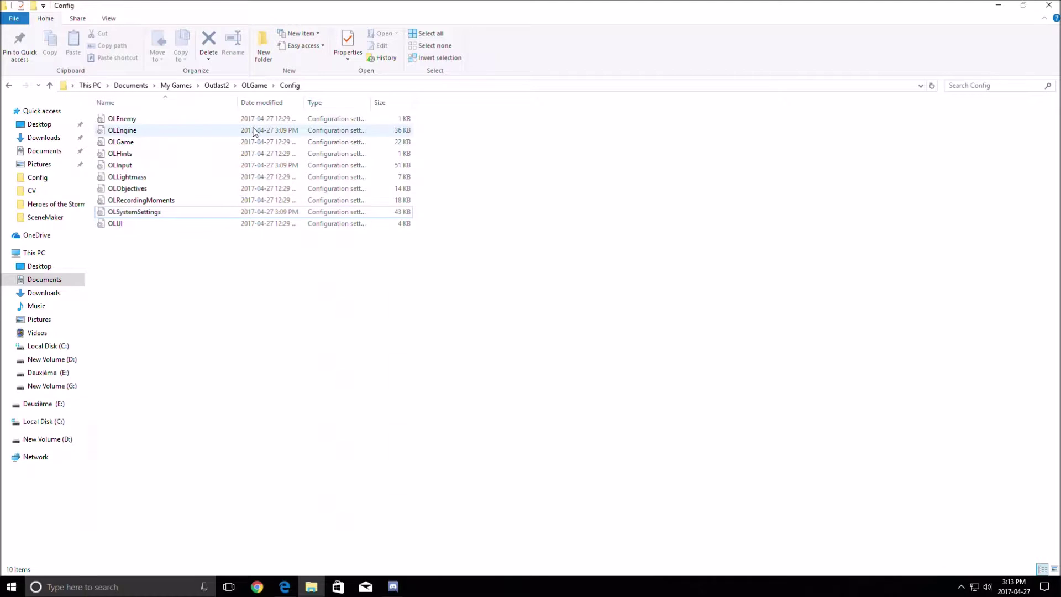
left_click(144, 213)
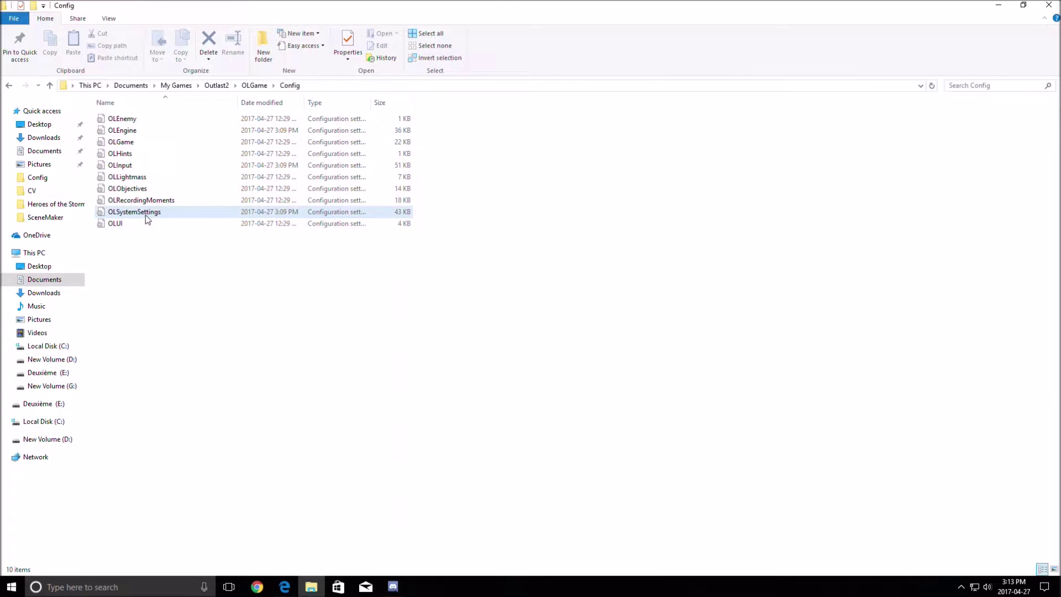
double_click(146, 213)
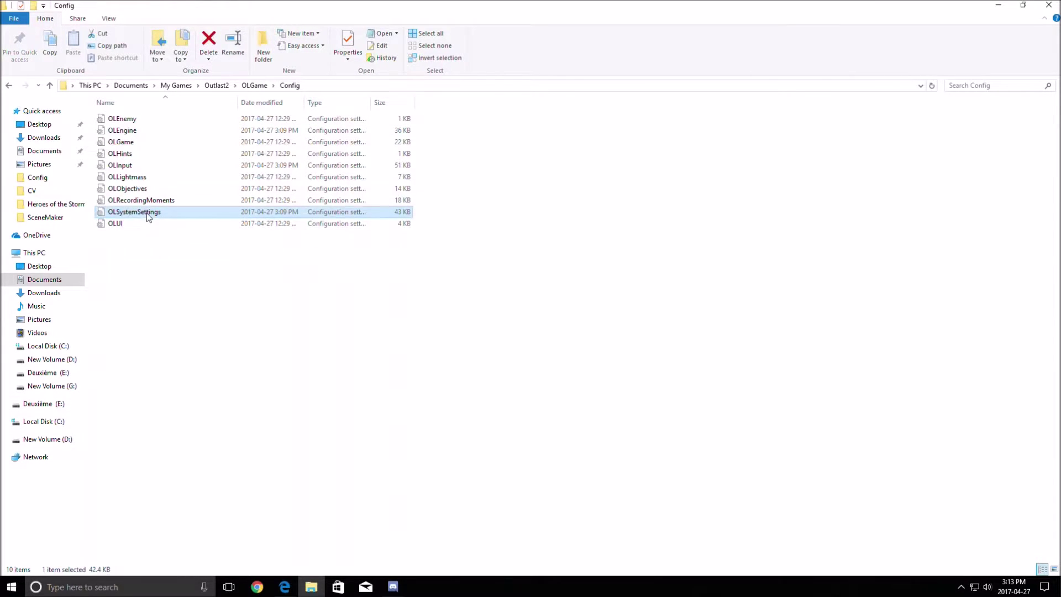
left_click(850, 16)
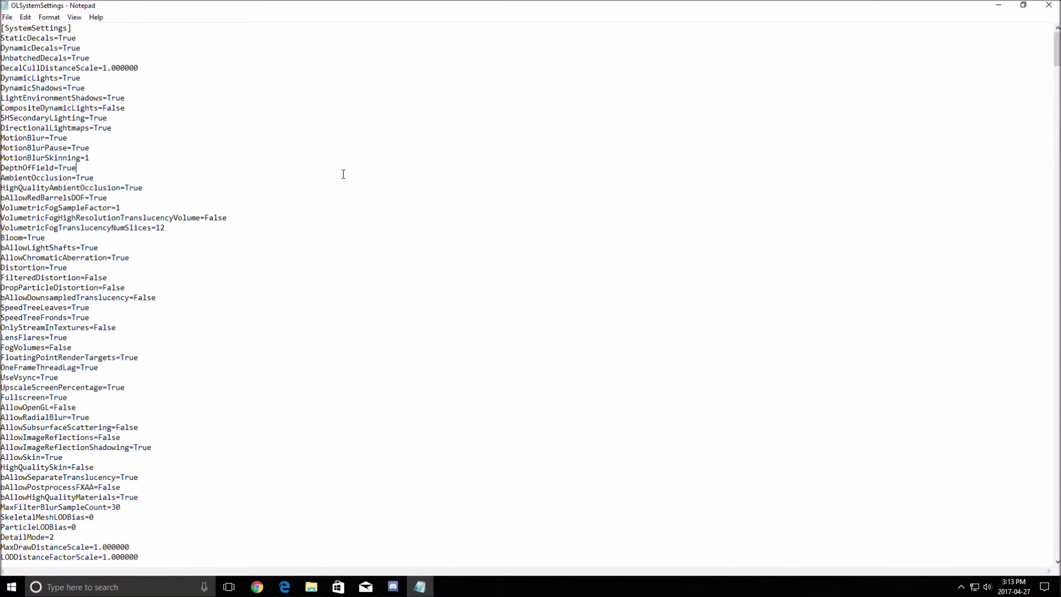
Step: Look through the settings file as far as the iPhone sections and return to its beginning
scroll(271, 202, "down", 5)
scroll(272, 202, "up", 5)
left_click(255, 157)
scroll(400, 164, "down", 13)
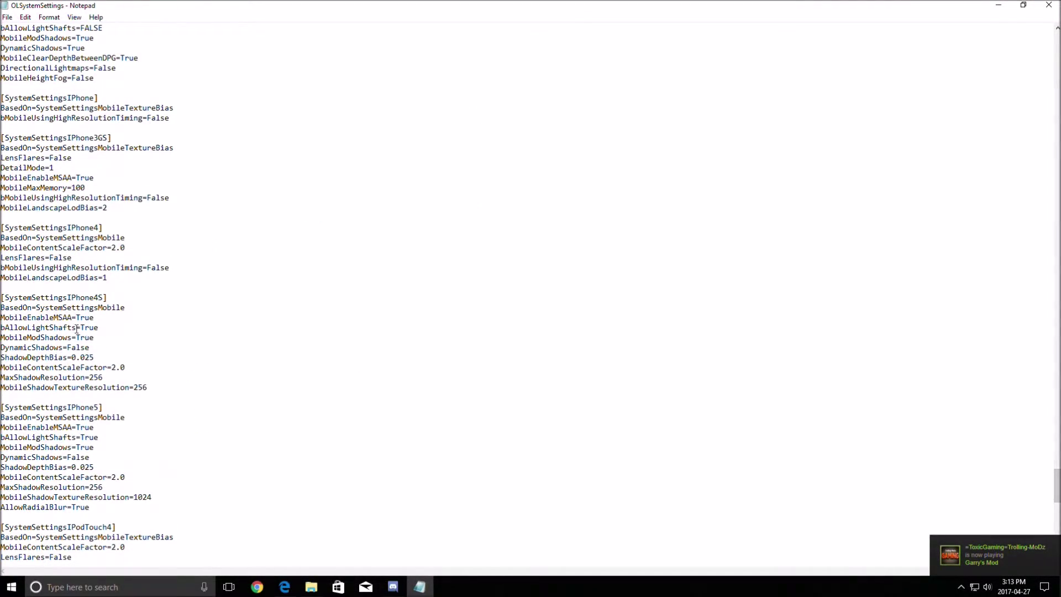
left_click_drag(18, 297, 131, 360)
left_click(132, 359)
left_click_drag(1057, 485, 1056, 48)
left_click(254, 107)
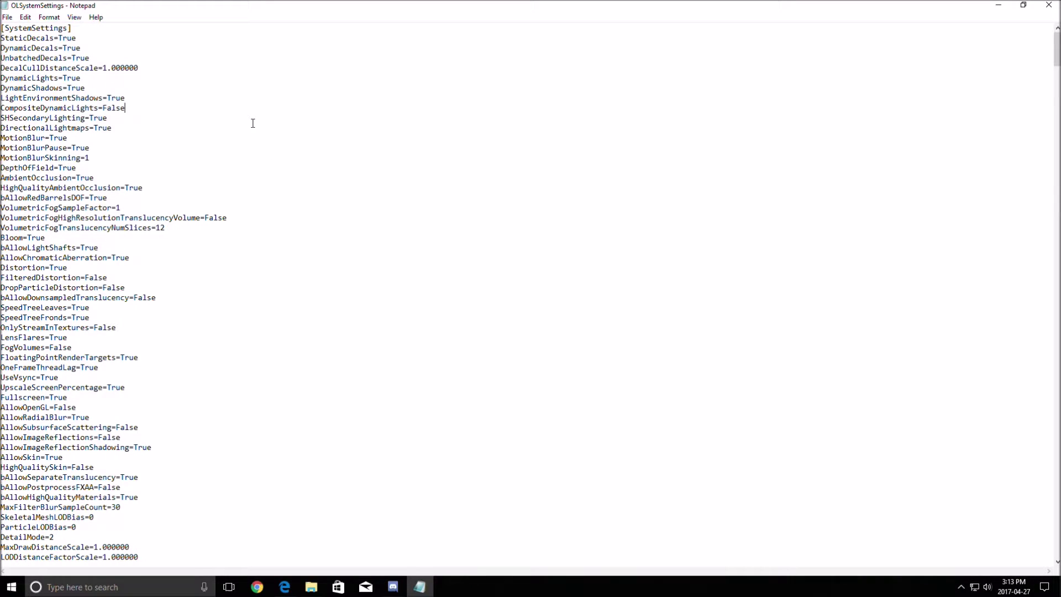
Step: Search the settings file for "dynamic" and close the search at the DynamicLights match
double_click(22, 48)
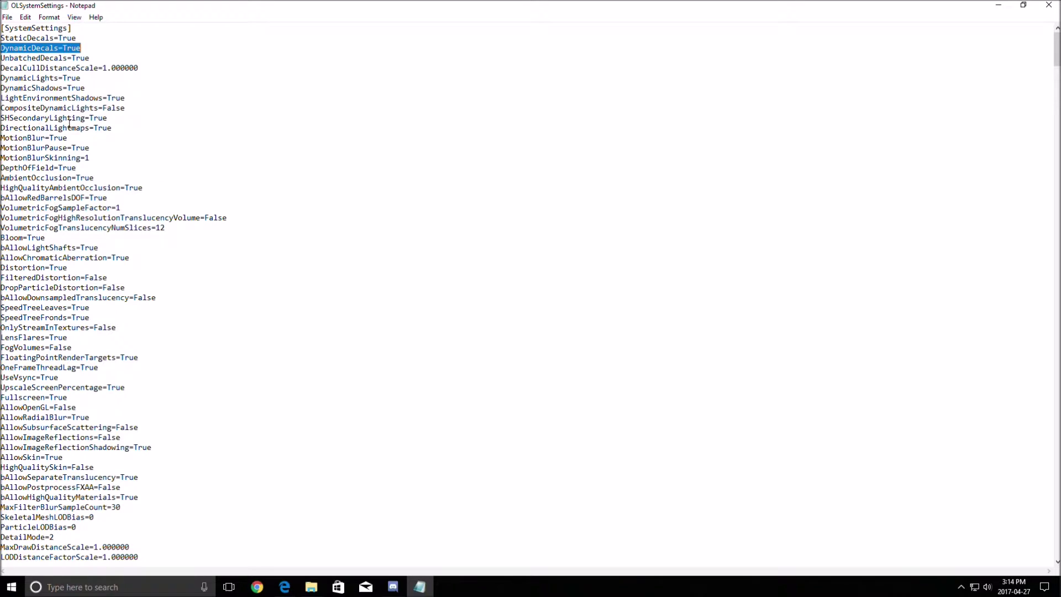
key("ctrl+f")
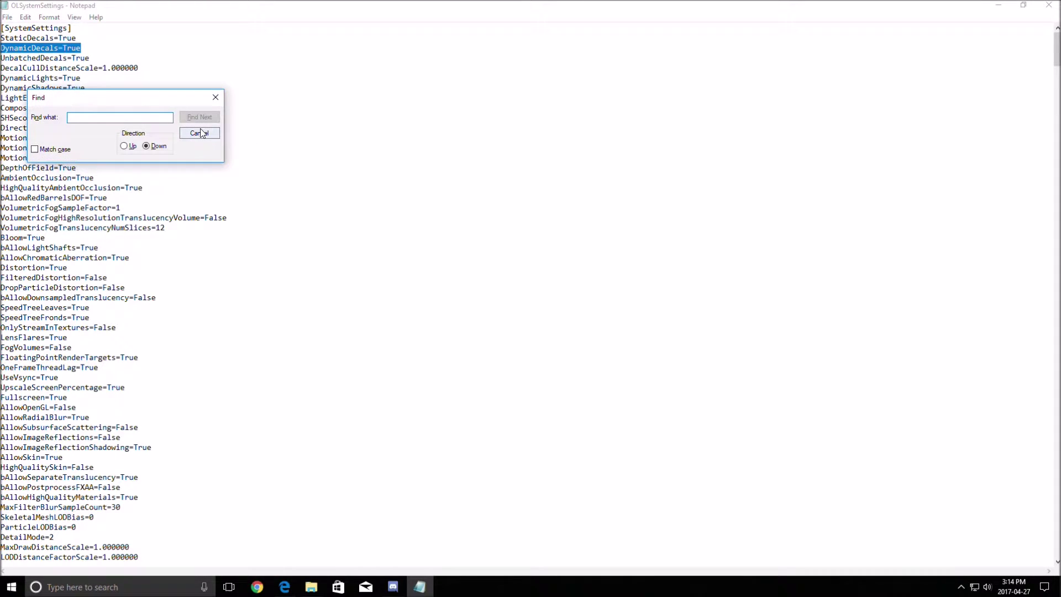
type("dynnamic")
key("Return")
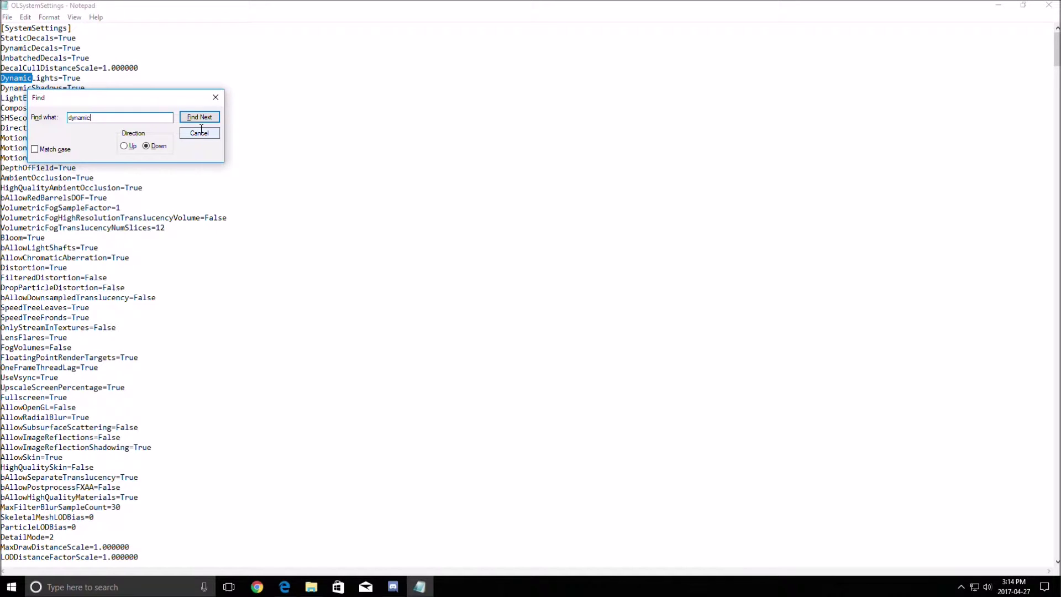
left_click_drag(184, 96, 343, 101)
key("Escape")
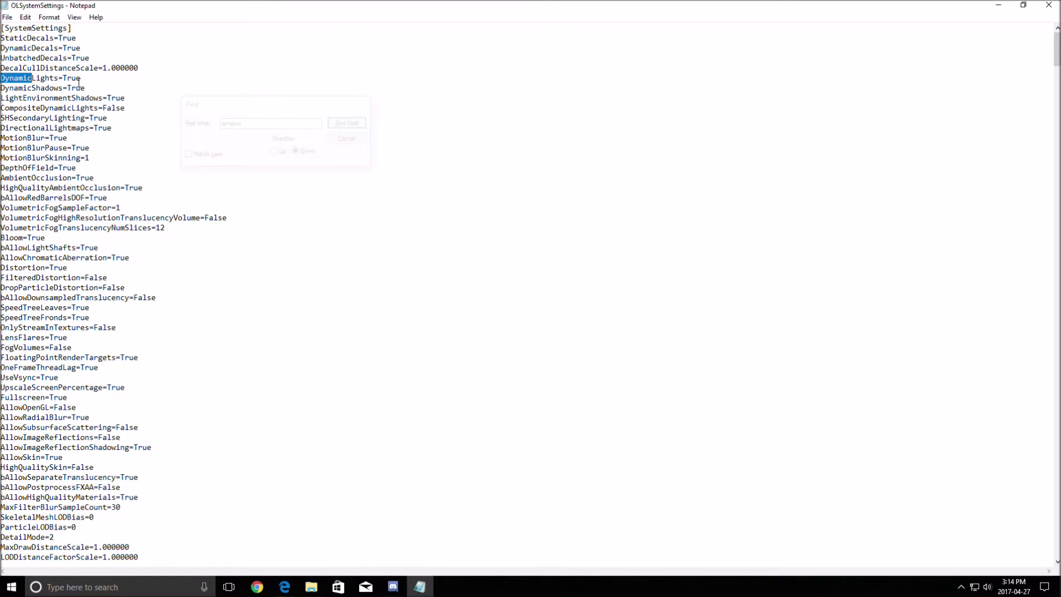
Step: Set DynamicLights to False in the SystemSettings section
key("End")
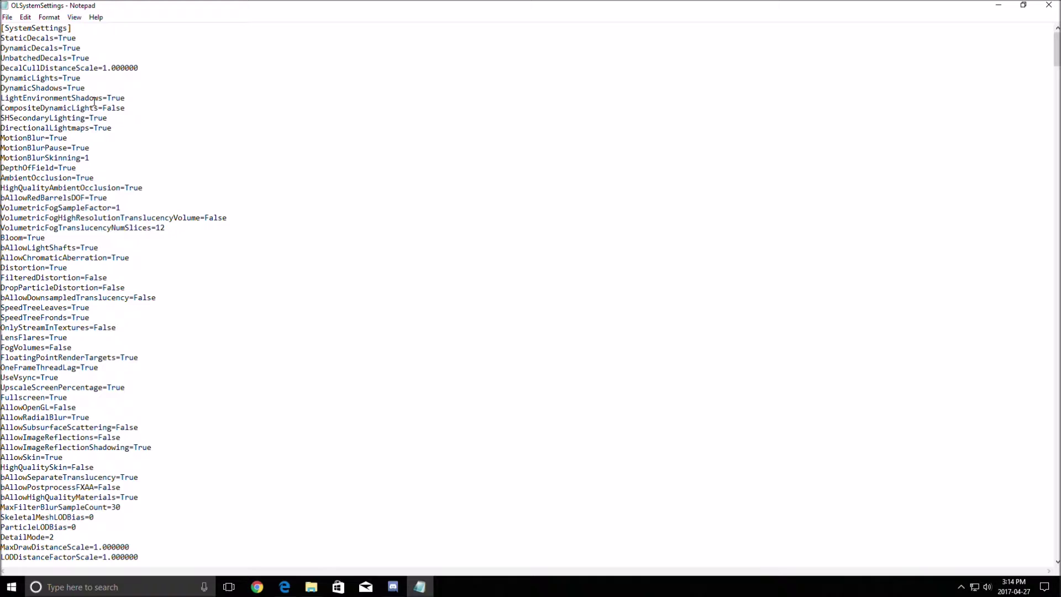
key("BackSpace")
key("BackSpace")
key("BackSpace")
key("BackSpace")
type("False")
Step: Set DynamicShadows to False in the SystemSettings section
left_click(115, 88)
key("BackSpace")
key("BackSpace")
key("BackSpace")
key("BackSpace")
type("False")
Step: Set DynamicDecals to False in the SystemSettings section
key("BackSpace")
key("BackSpace")
key("BackSpace")
key("BackSpace")
type("False")
Step: Set MotionBlur to False in the SystemSettings section
left_click(182, 118)
left_click(148, 167)
scroll(130, 155, "down", 1)
left_click(94, 111)
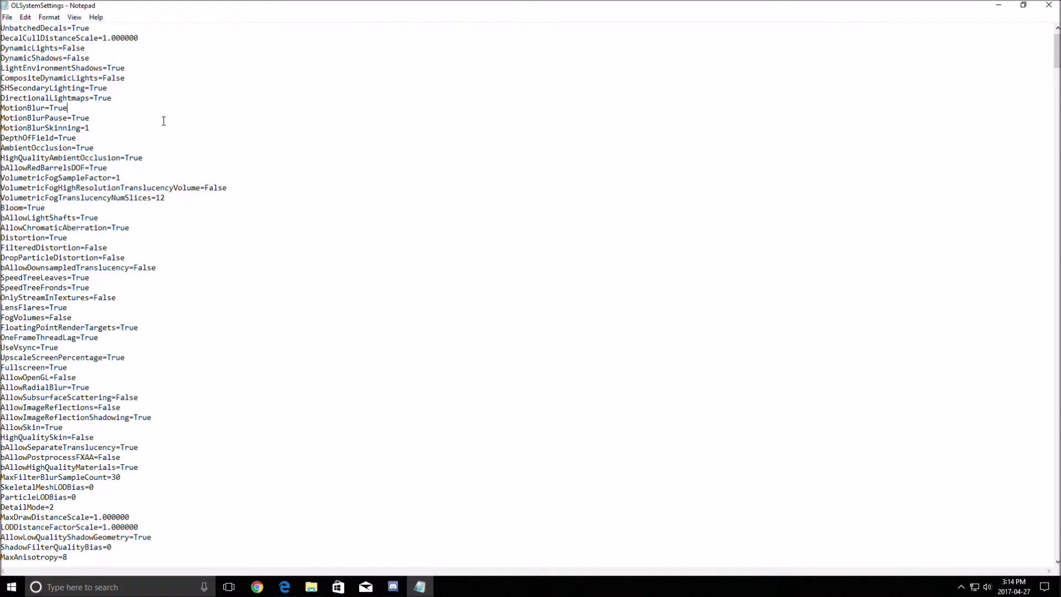
key("BackSpace")
key("BackSpace")
key("BackSpace")
key("BackSpace")
type("False")
Step: Set DepthOfField to False in the SystemSettings section
left_click_drag(7, 137, 89, 151)
left_click(88, 152)
double_click(59, 148)
double_click(39, 138)
left_click(239, 137)
key("BackSpace")
key("BackSpace")
key("BackSpace")
key("BackSpace")
type("False")
Step: Set AmbientOcclusion to False in the SystemSettings section
key("BackSpace")
key("BackSpace")
key("BackSpace")
key("BackSpace")
type("False")
mouse_move(9, 137)
left_mouse_down()
mouse_move(140, 159)
mouse_move(1, 137)
left_mouse_up()
left_click(147, 145)
left_click(147, 145)
Step: Examine the shadow, display, mobile and Apex settings further down the file, and return to its beginning
scroll(119, 296, "down", 15)
scroll(93, 332, "up", 5)
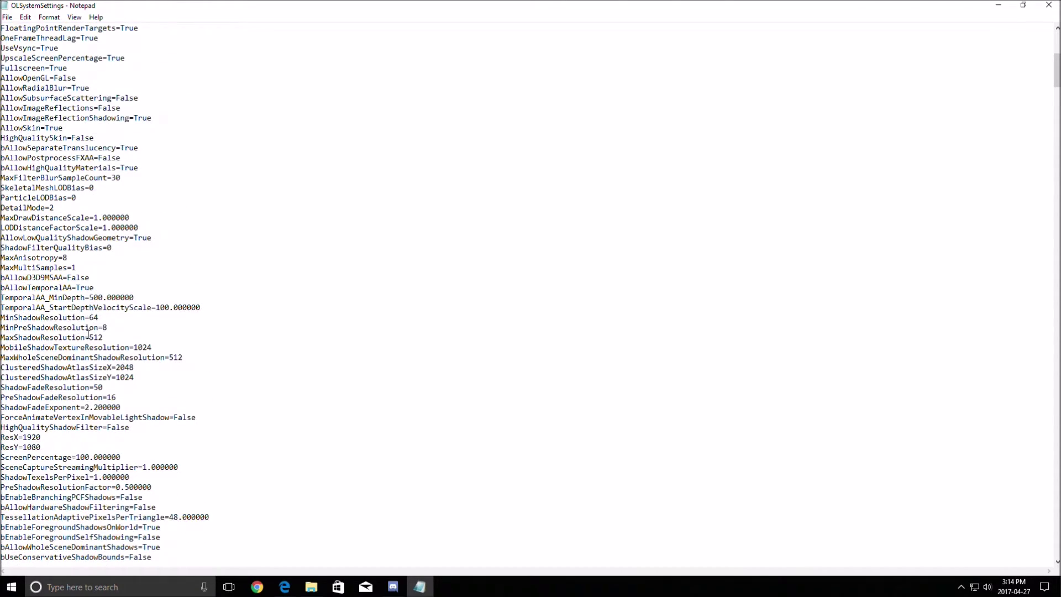
scroll(81, 337, "down", 4)
scroll(81, 337, "down", 11)
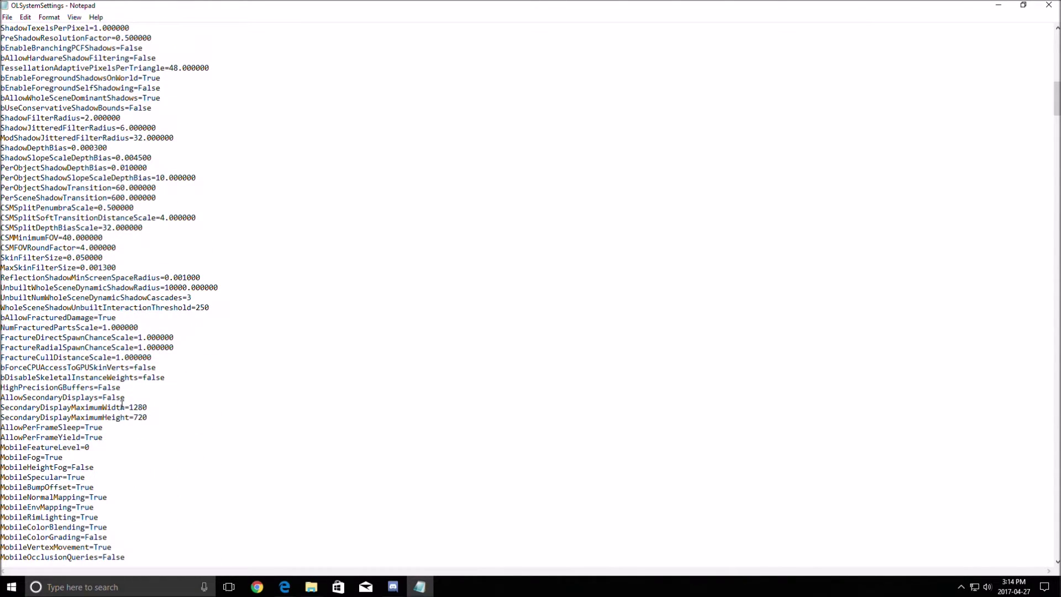
left_click(129, 399)
scroll(152, 415, "down", 4)
scroll(146, 412, "down", 8)
scroll(141, 410, "down", 5)
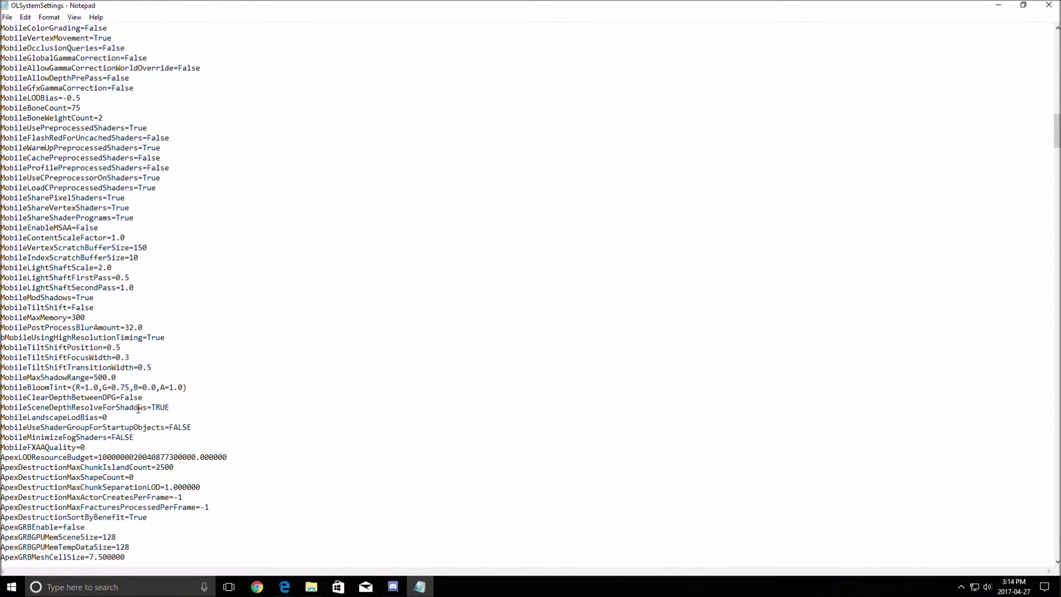
scroll(138, 407, "up", 18)
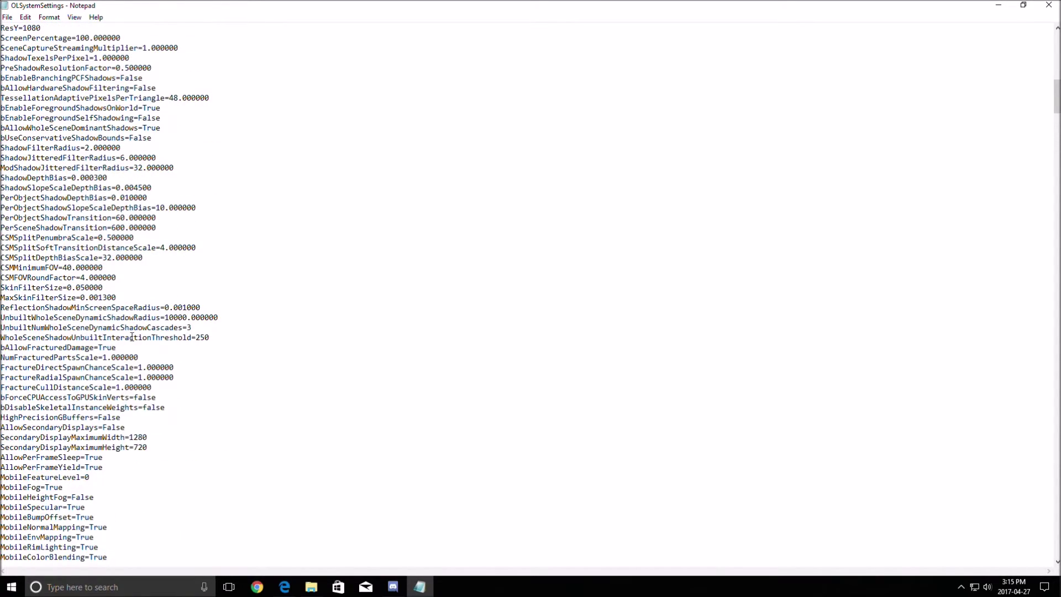
scroll(133, 337, "up", 14)
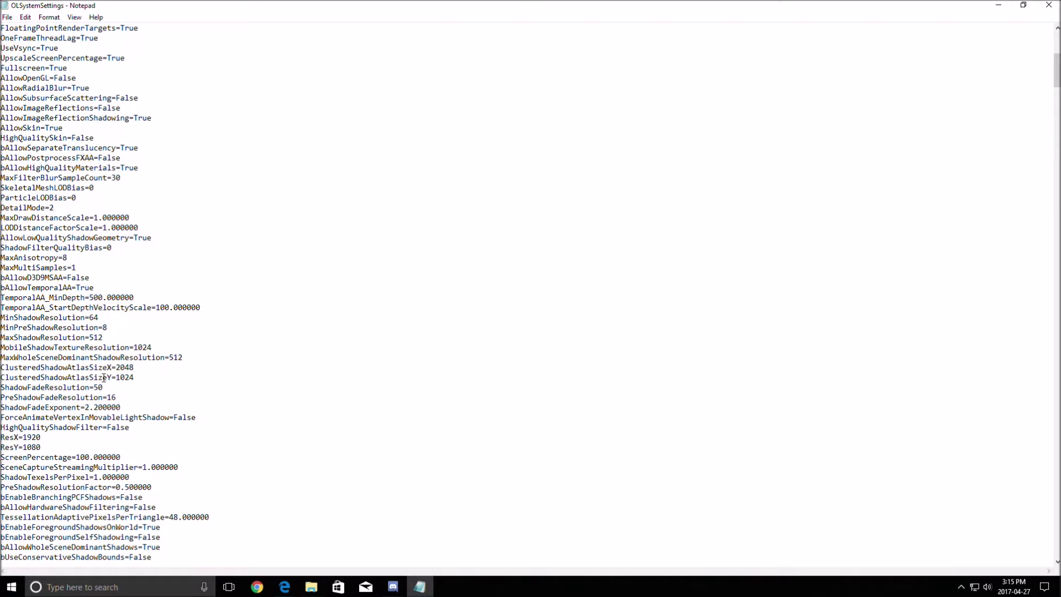
scroll(111, 374, "up", 11)
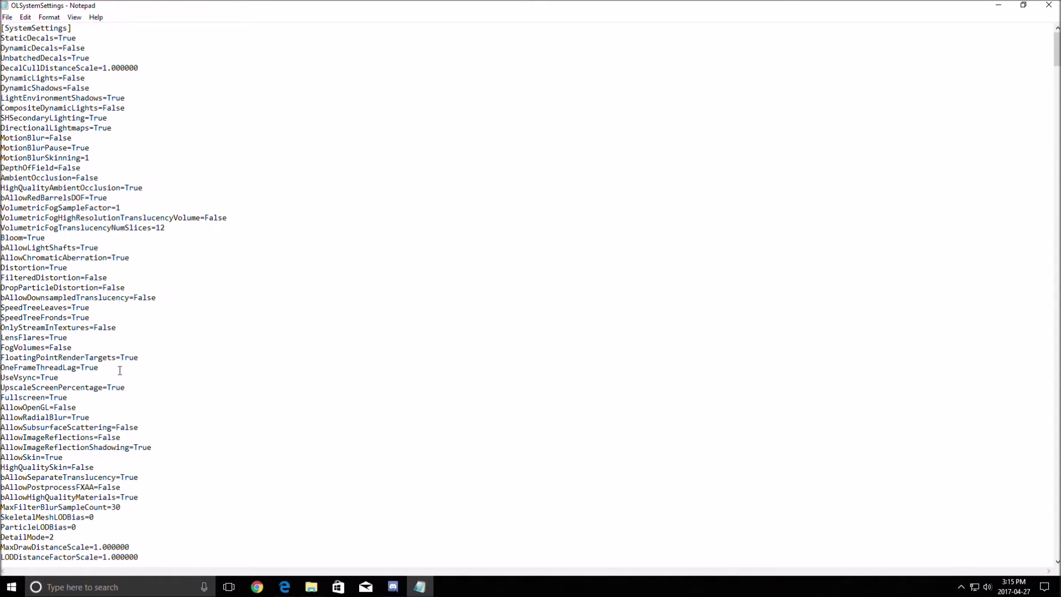
Step: Search the settings file for "shadow" and go to the AllowImageReflectionShadowing match
key("ctrl+f")
type("sgh")
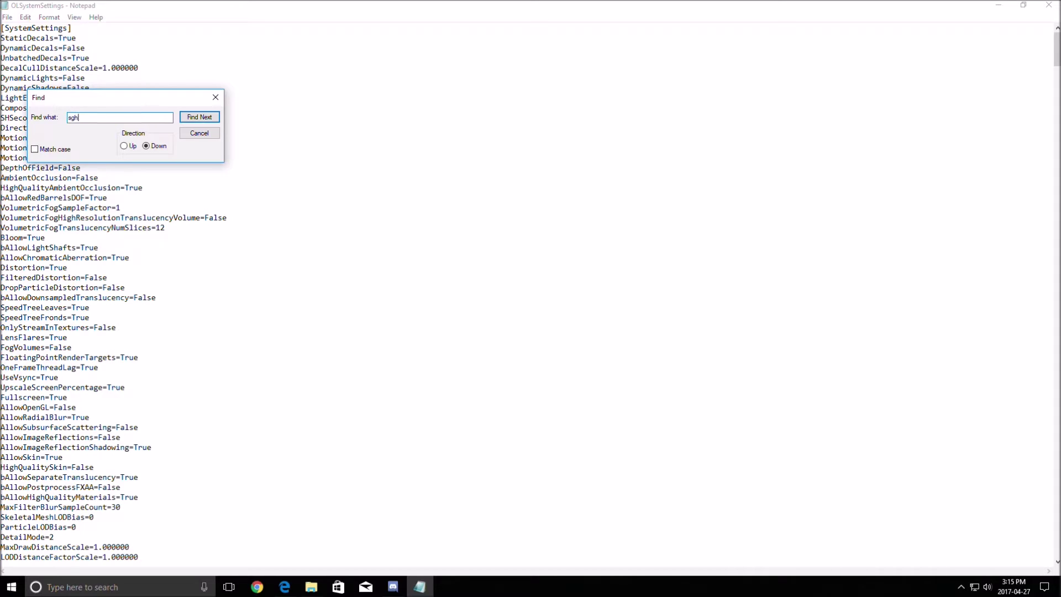
key("BackSpace")
key("BackSpace")
type("hadow")
key("Return")
scroll(151, 272, "down", 3)
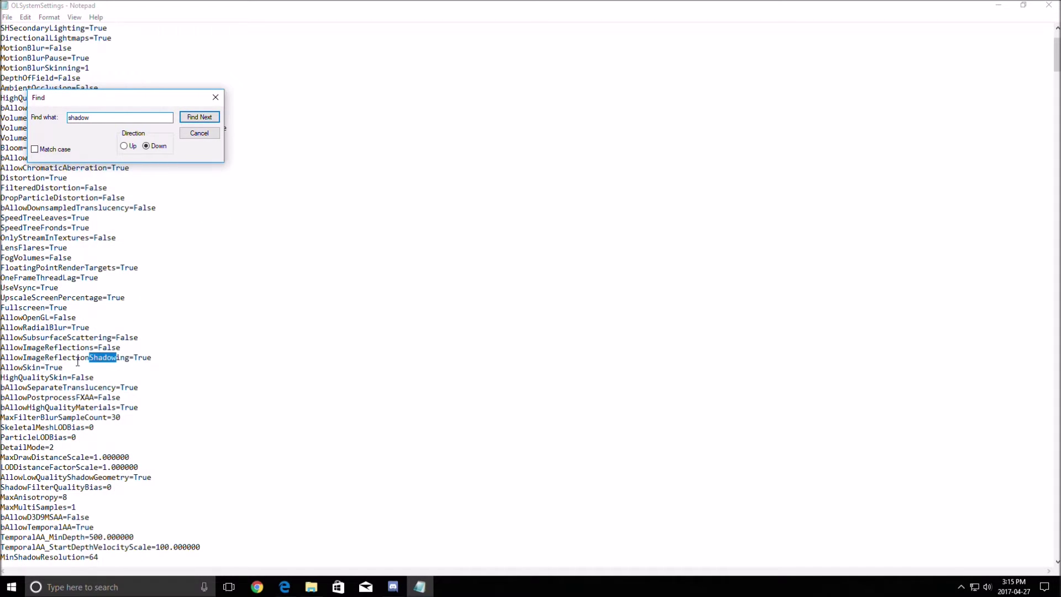
Step: Set AllowImageReflectionShadowing to False
left_click(149, 360)
key("BackSpace")
key("BackSpace")
key("BackSpace")
key("BackSpace")
type("False")
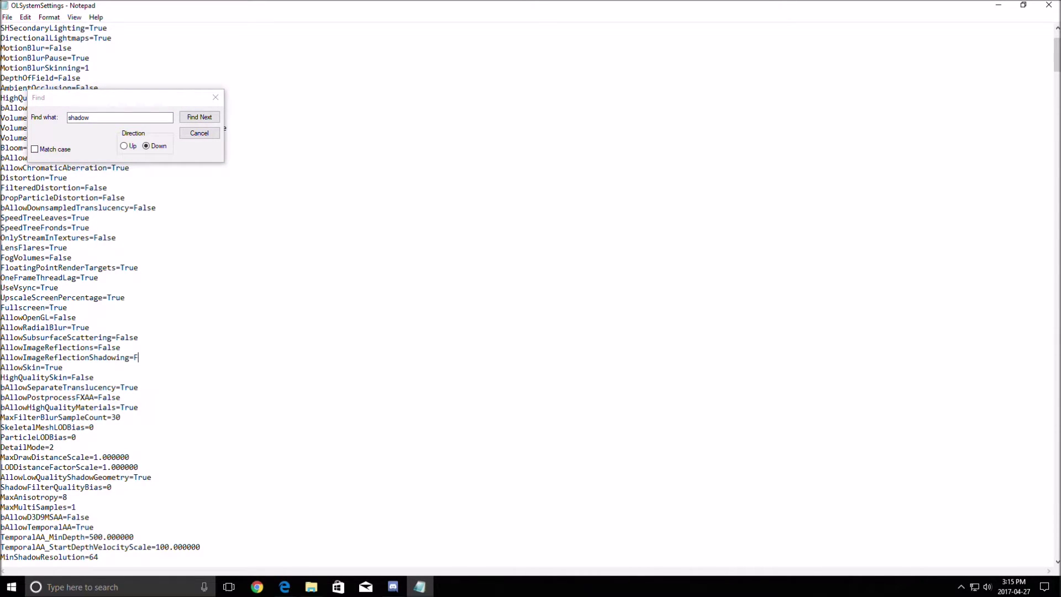
Step: Step through the following "shadow" matches, check the value of HighQualityShadowFilter, and close the search
left_click(86, 120)
key("Return")
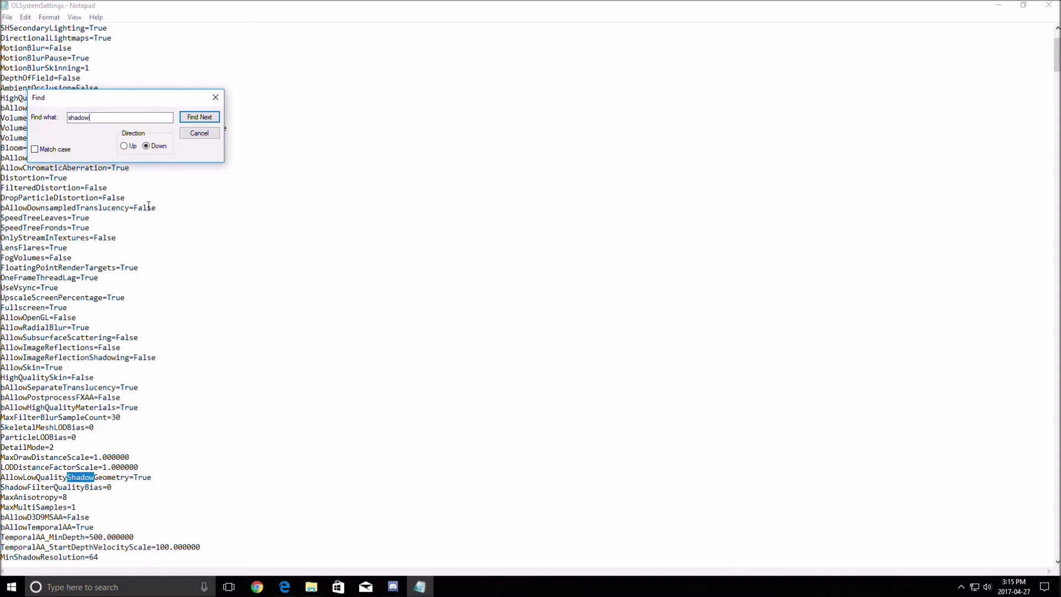
scroll(133, 373, "down", 3)
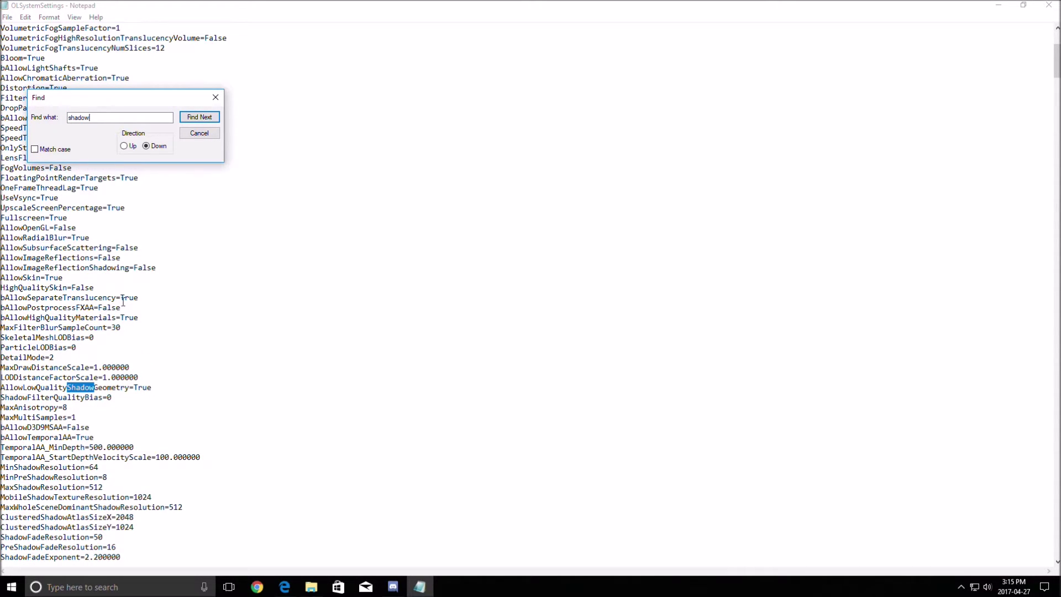
key("Return")
key("Return")
key("Return")
key("Return")
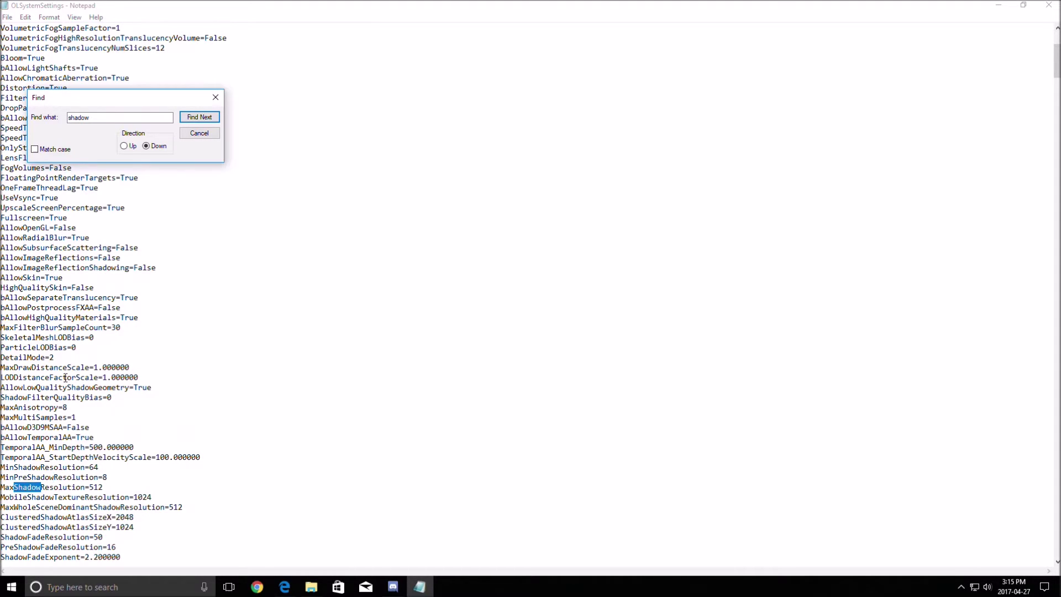
key("Return")
key("Return")
scroll(49, 383, "down", 2)
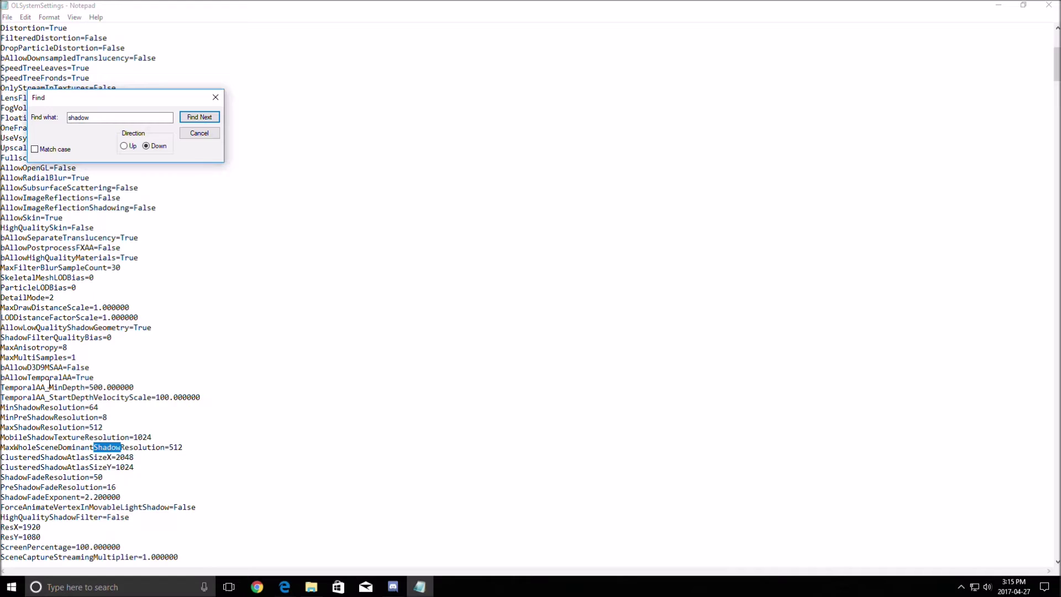
key("Return")
key("Return")
key("Return")
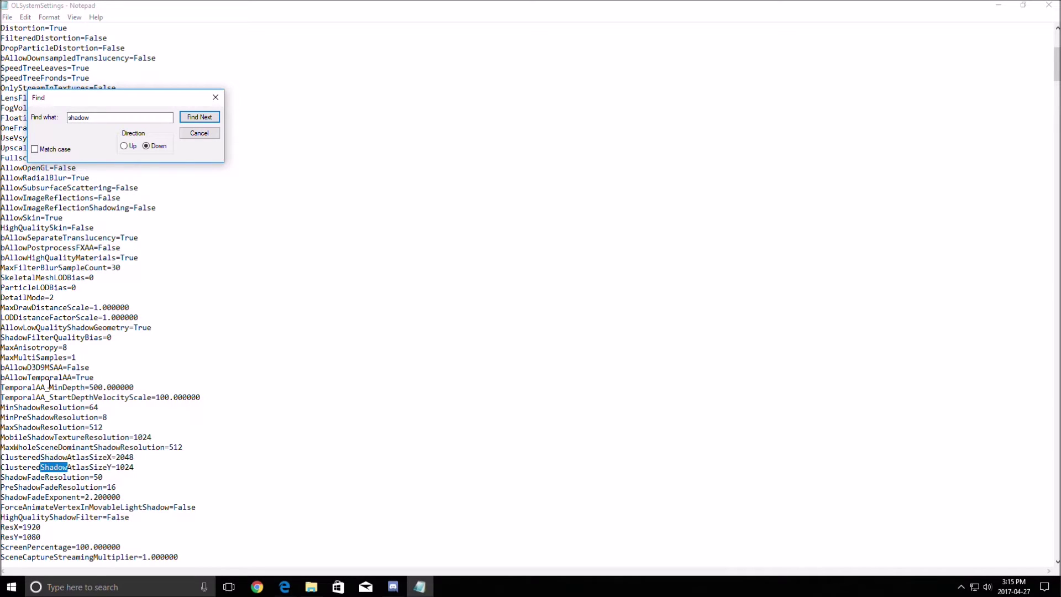
key("Return")
key("Return")
key("Return")
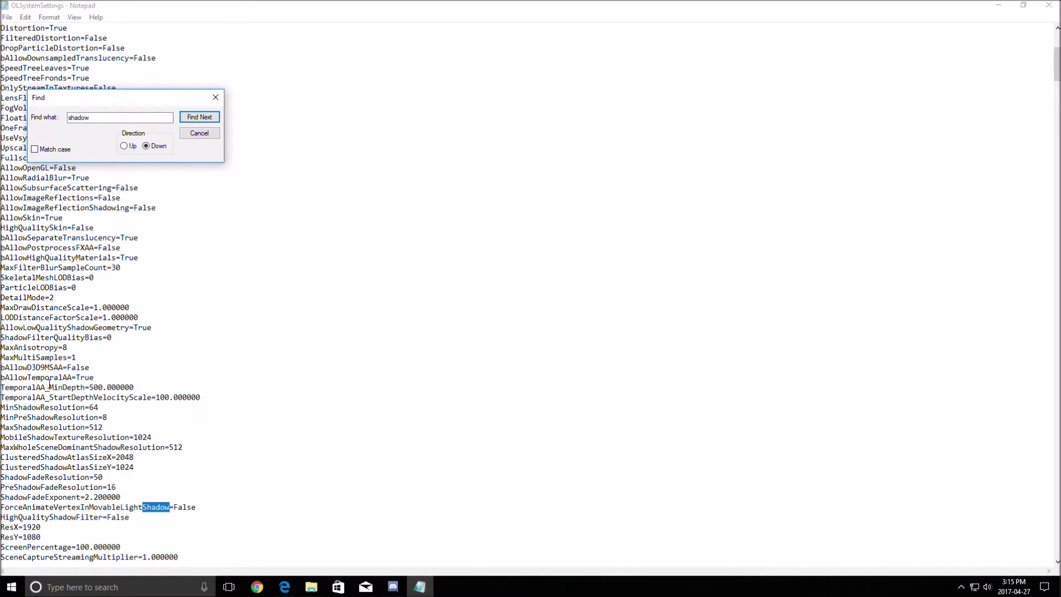
left_click_drag(148, 515, 108, 514)
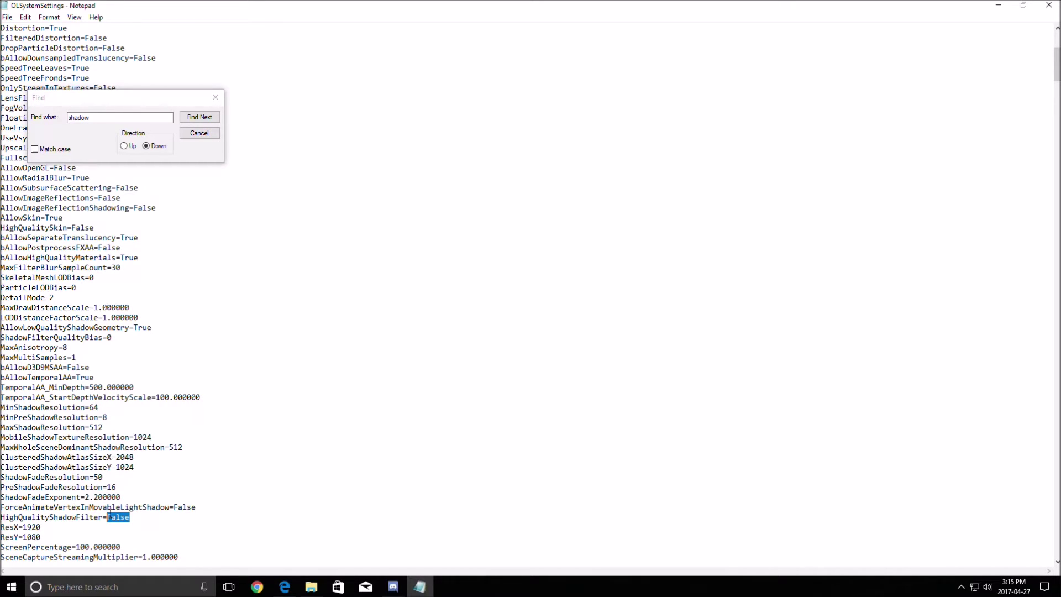
left_click(216, 97)
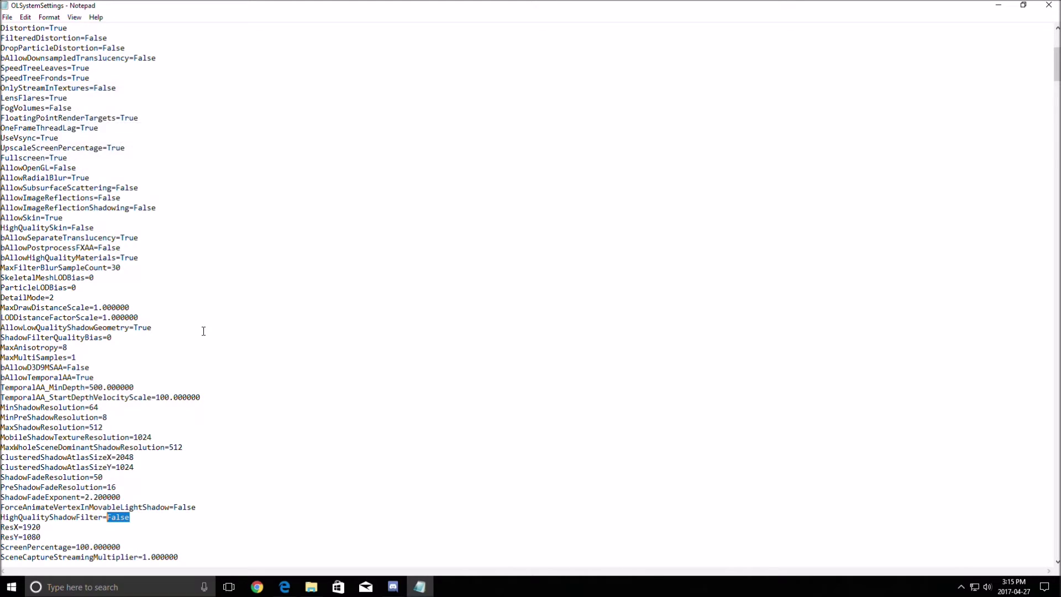
Step: Remove the value of the AllowChromaticAberration setting near the beginning of the file
scroll(204, 335, "up", 7)
scroll(209, 335, "up", 1)
left_click(255, 297)
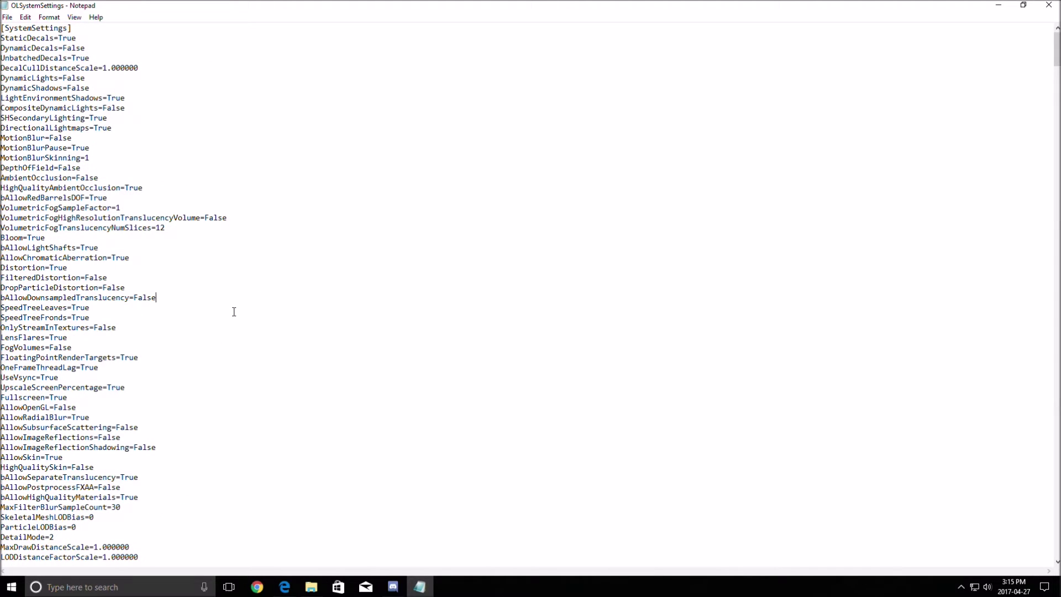
left_click(225, 224)
left_click_drag(9, 258, 142, 260)
key("Right")
key("BackSpace")
key("BackSpace")
key("BackSpace")
key("BackSpace")
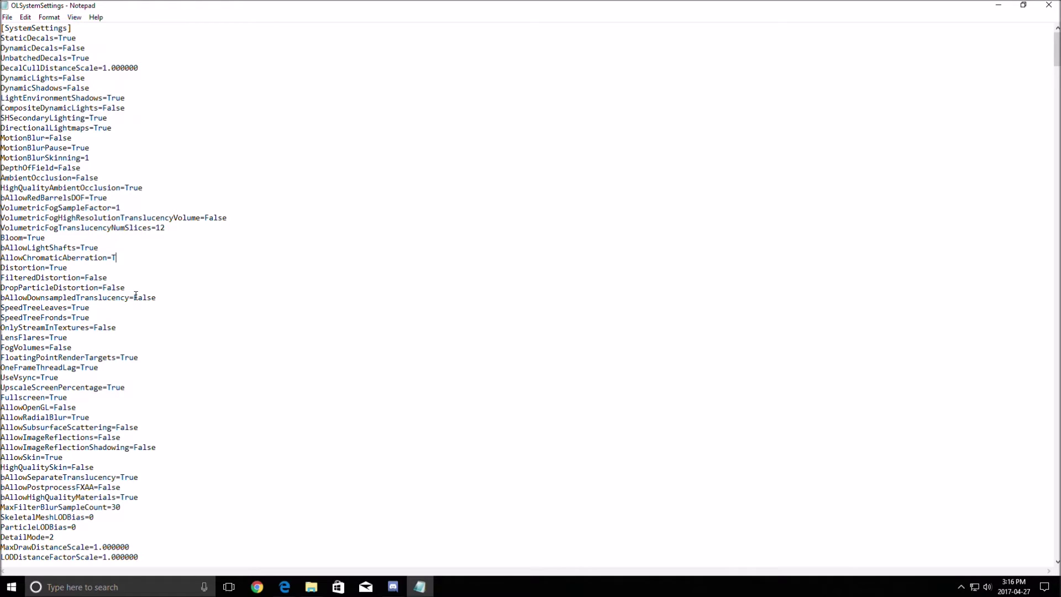